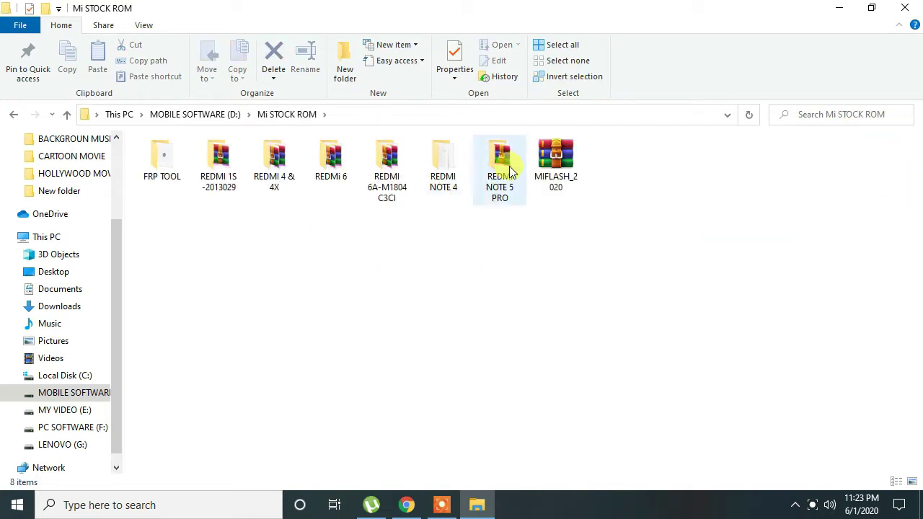
- Extract the anti_test_note5 ZIP archive from the REDMI NOTE 5 PRO\DEAD BOOT EDL folder into its own anti_test_note5 subfolder
{"action": "double_click", "coordinate": [510, 169]}
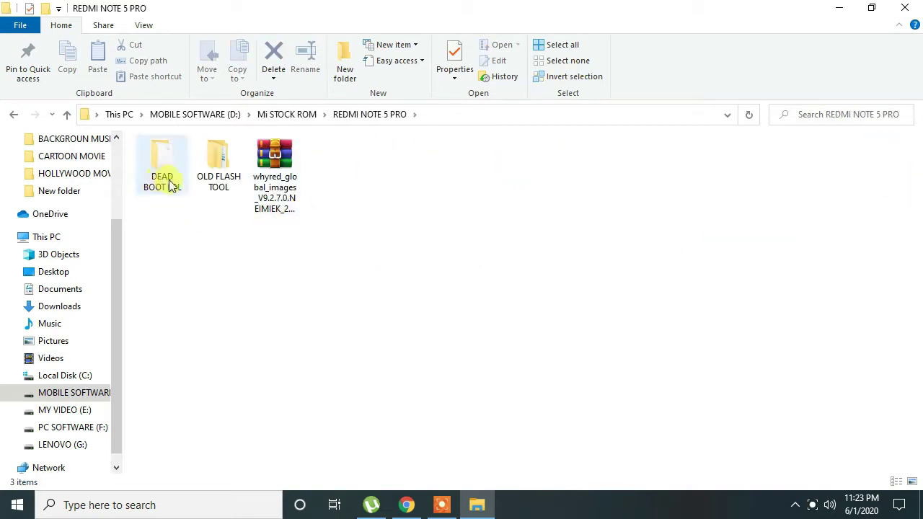
{"action": "double_click", "coordinate": [170, 186]}
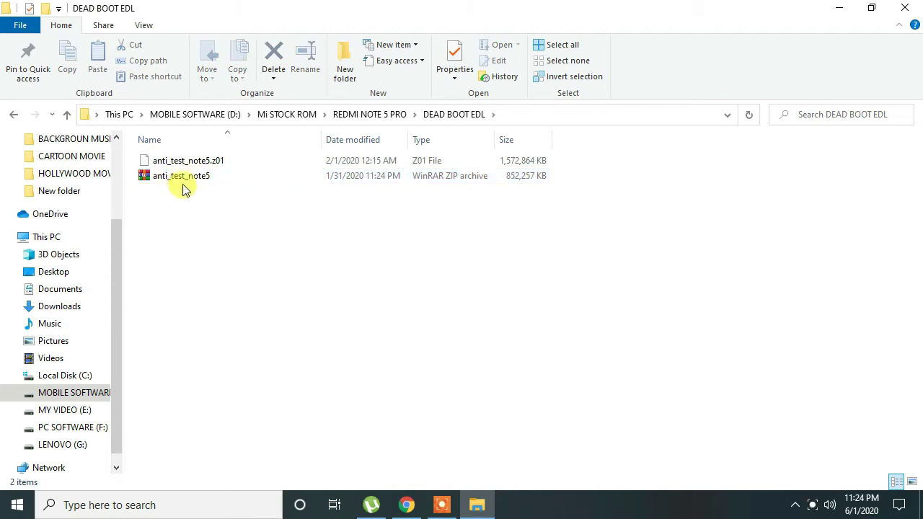
{"action": "left_click", "coordinate": [191, 181]}
{"action": "right_click", "coordinate": [180, 181]}
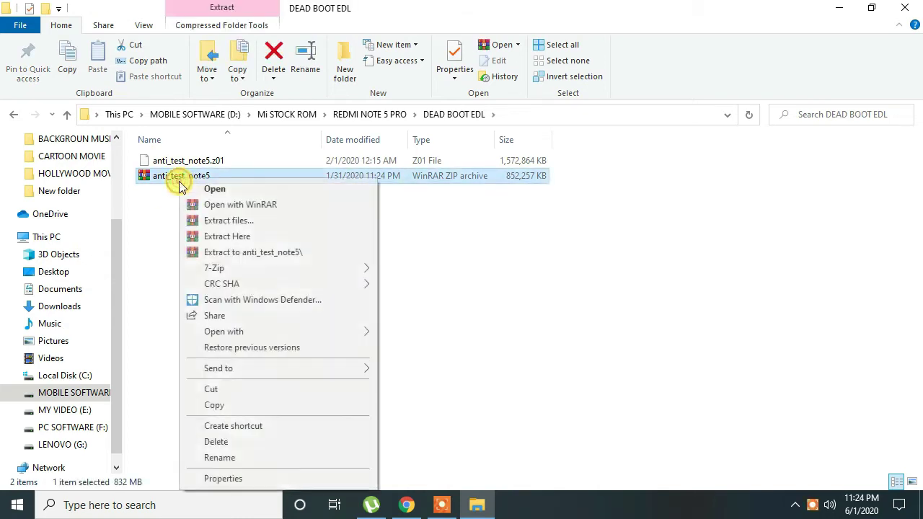
{"action": "left_click", "coordinate": [208, 225]}
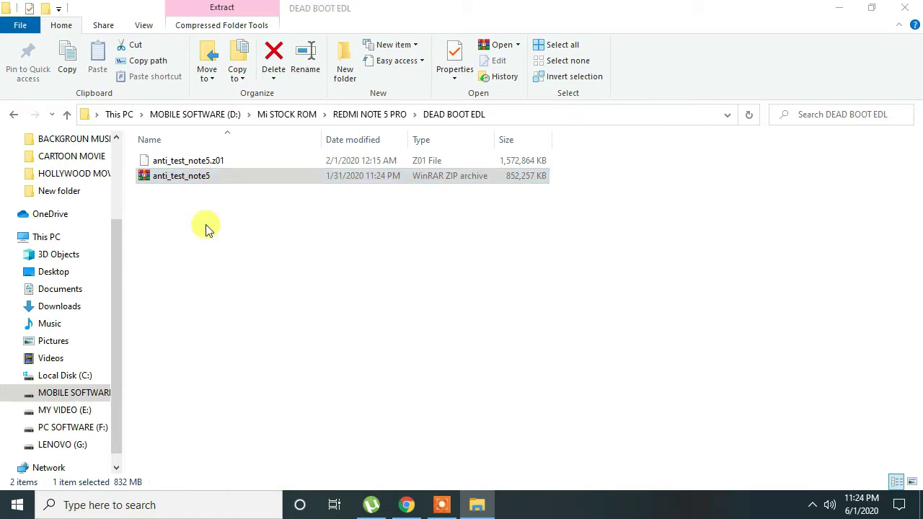
{"action": "left_click", "coordinate": [504, 400]}
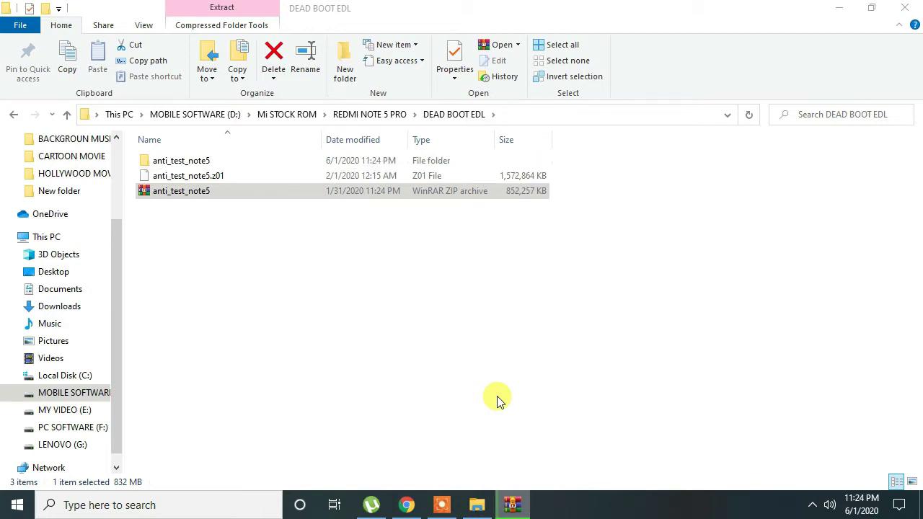
{"action": "left_click", "coordinate": [508, 509]}
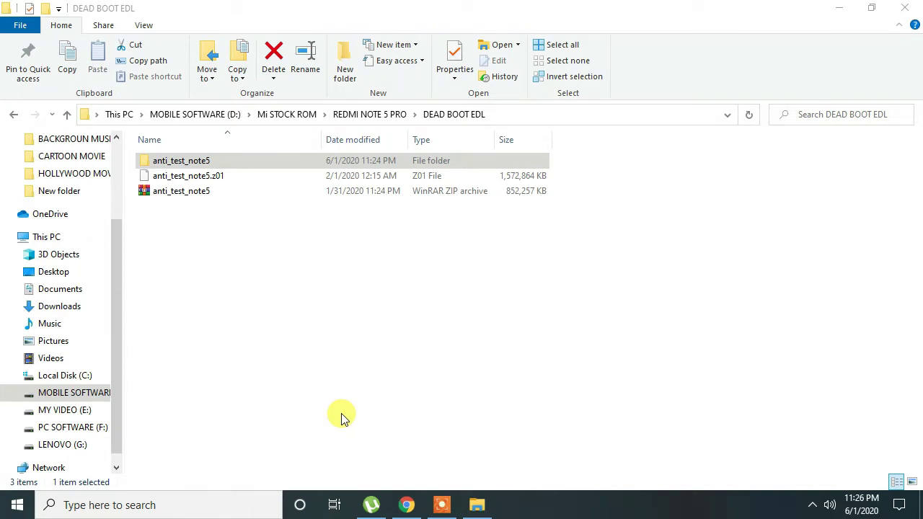
- Open the redmi tool folder on Local Disk (C:) in a second window and delete its cereus_global_images firmware folder
{"action": "left_click", "coordinate": [863, 9]}
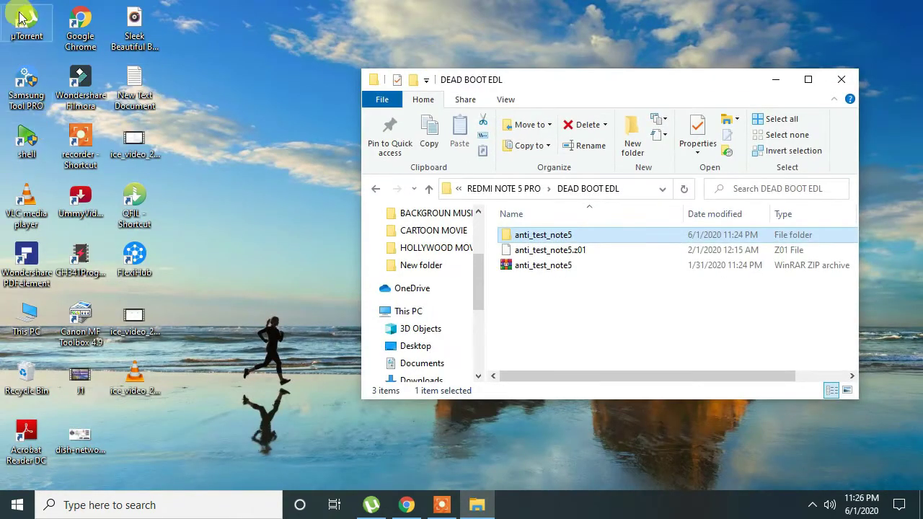
{"action": "left_click", "coordinate": [20, 311]}
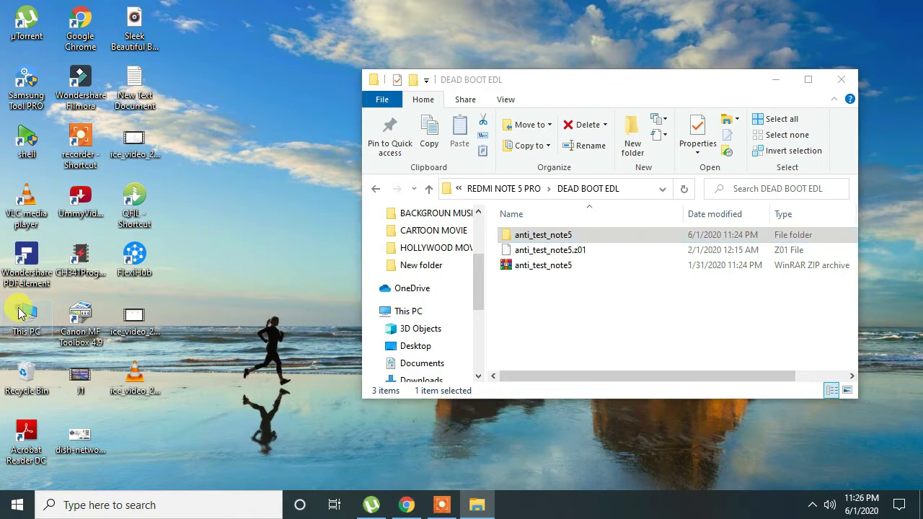
{"action": "double_click", "coordinate": [21, 312]}
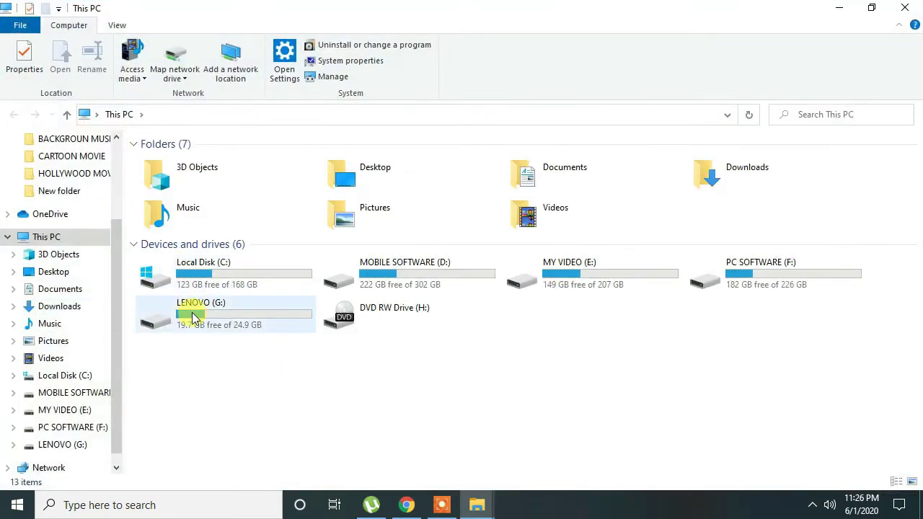
{"action": "double_click", "coordinate": [236, 288]}
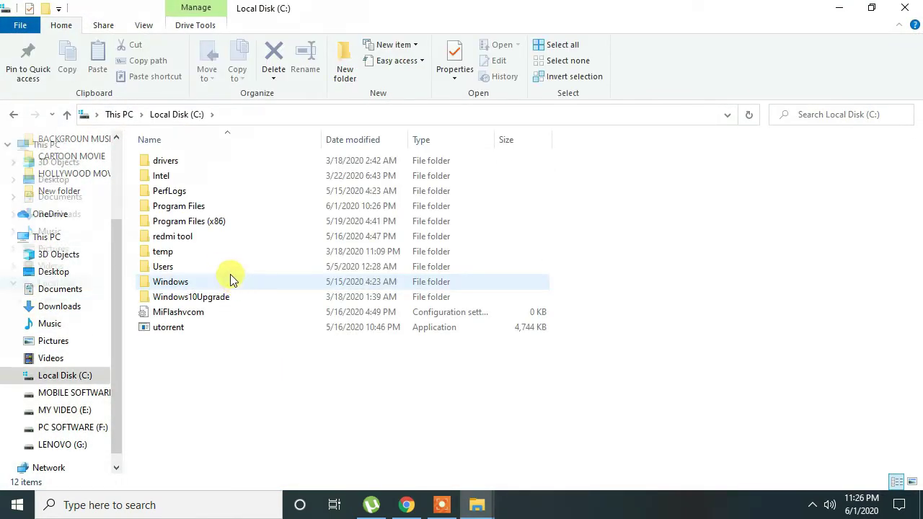
{"action": "double_click", "coordinate": [192, 236]}
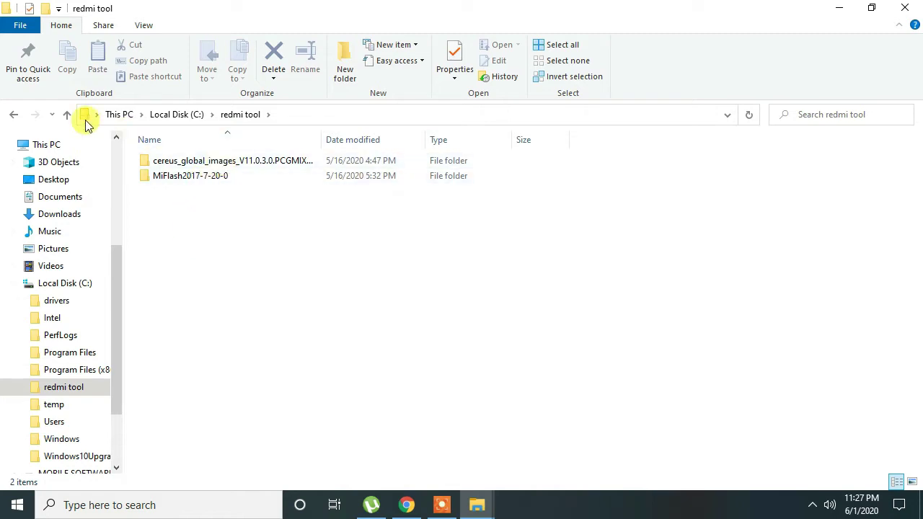
{"action": "right_click", "coordinate": [202, 163]}
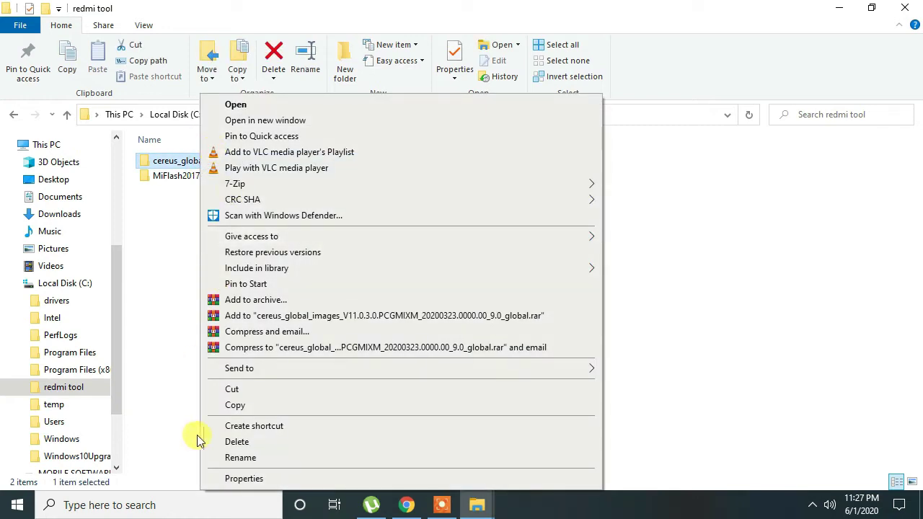
{"action": "left_click", "coordinate": [233, 443]}
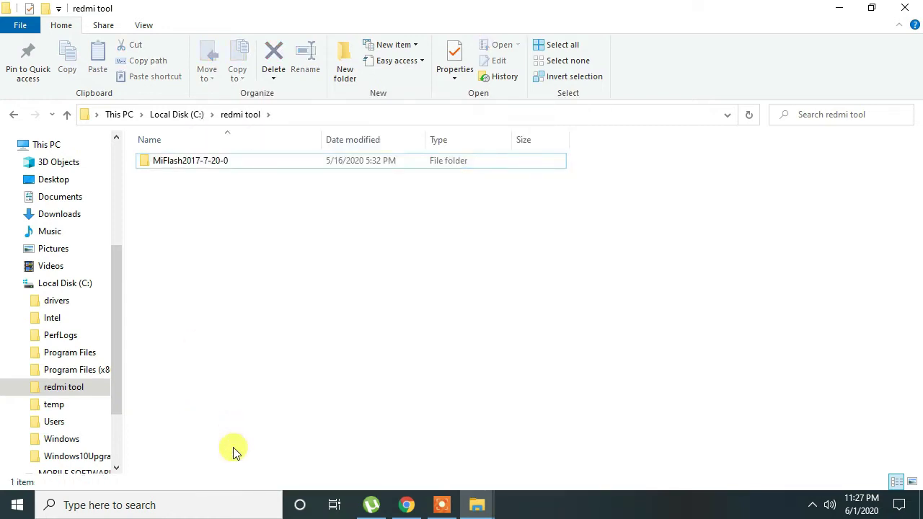
- Copy the extracted anti_test_note5 folder and the anti_test_note5.z01 file from DEAD BOOT EDL into C:\redmi tool
{"action": "left_click", "coordinate": [870, 11]}
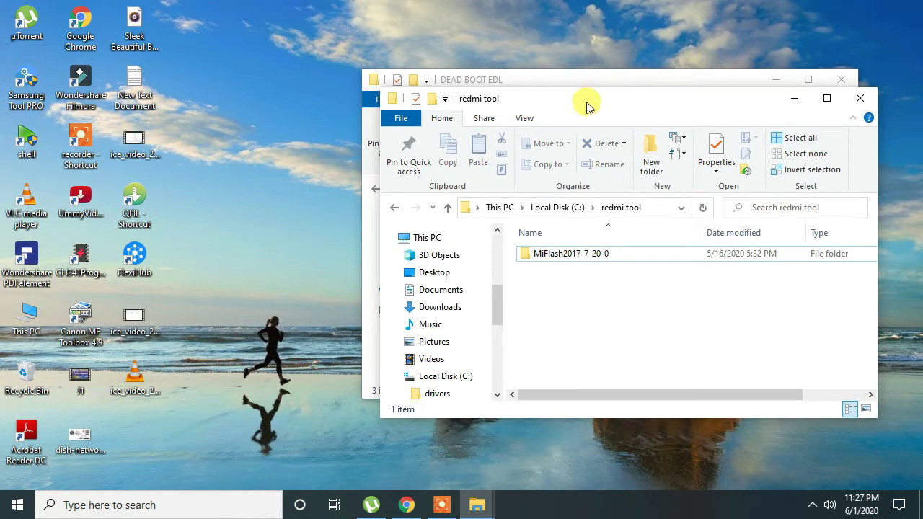
{"action": "left_click_drag", "start_coordinate": [588, 105], "coordinate": [273, 49]}
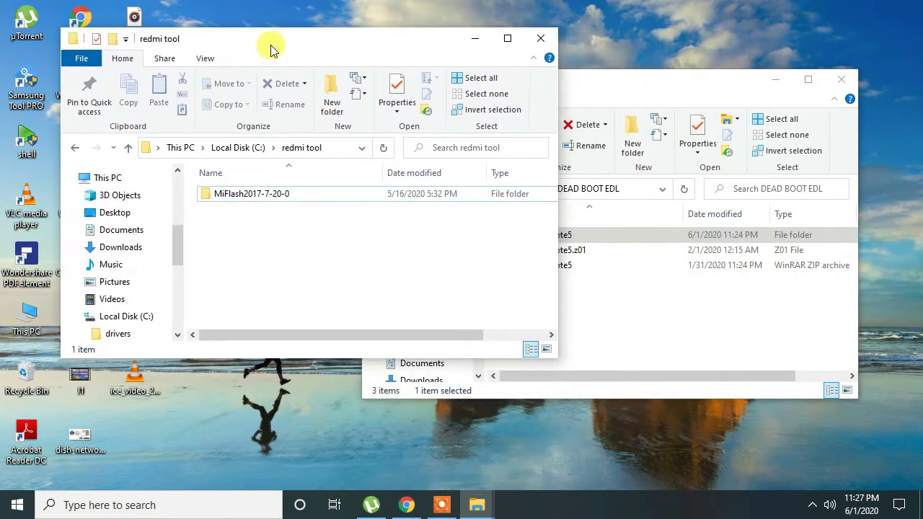
{"action": "left_click", "coordinate": [592, 79]}
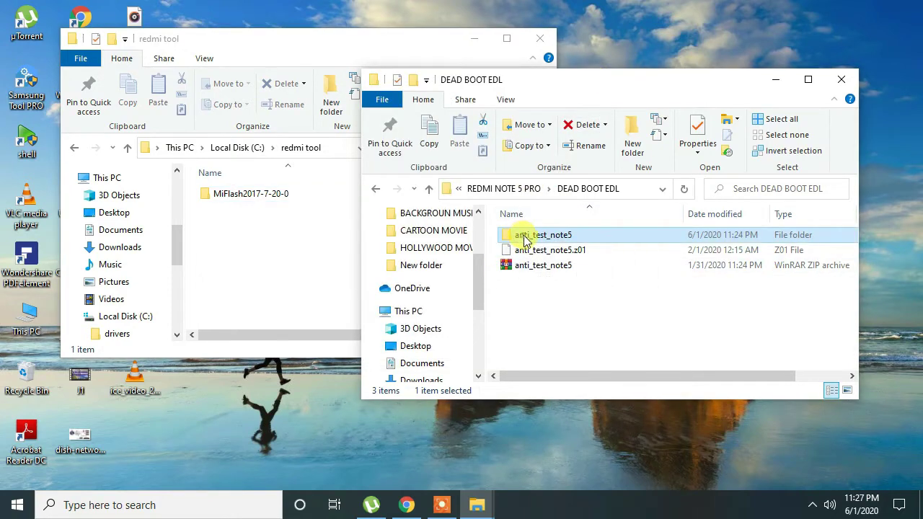
{"action": "left_click_drag", "start_coordinate": [524, 240], "coordinate": [306, 286]}
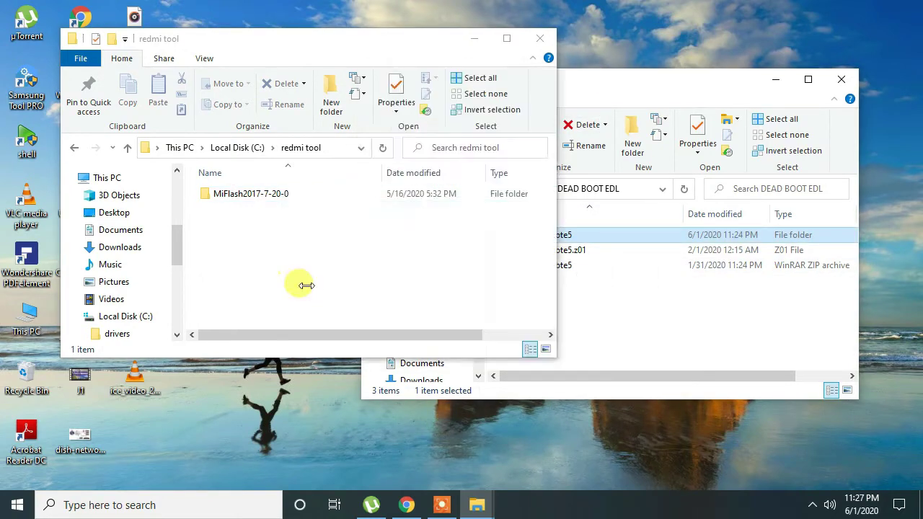
{"action": "left_click", "coordinate": [307, 286]}
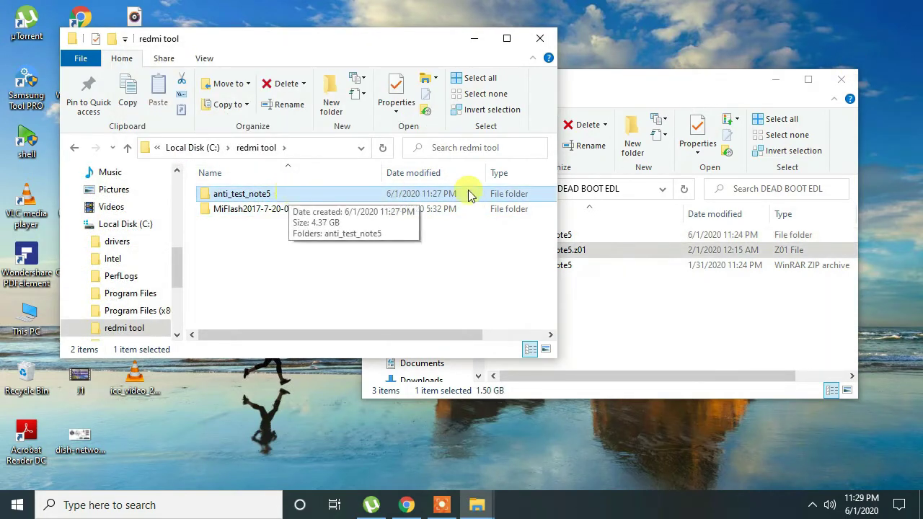
{"action": "left_click", "coordinate": [690, 79]}
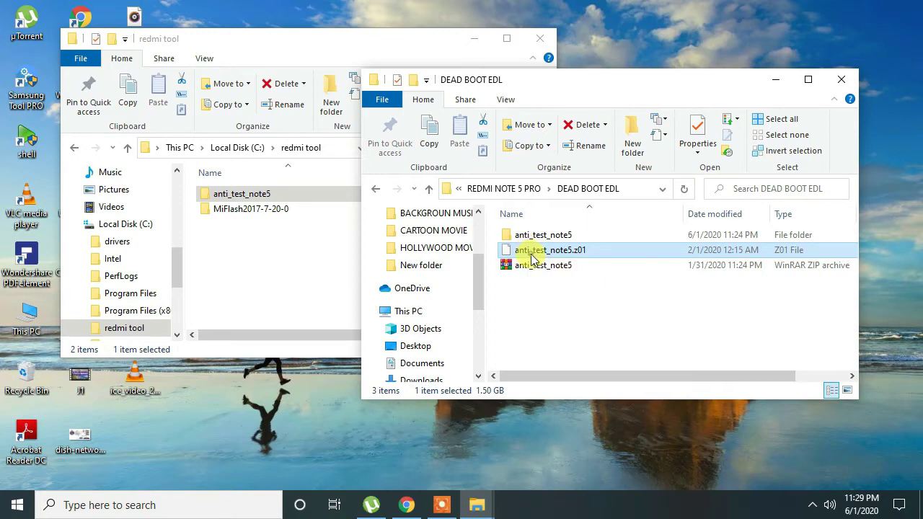
{"action": "left_click_drag", "start_coordinate": [530, 258], "coordinate": [340, 292]}
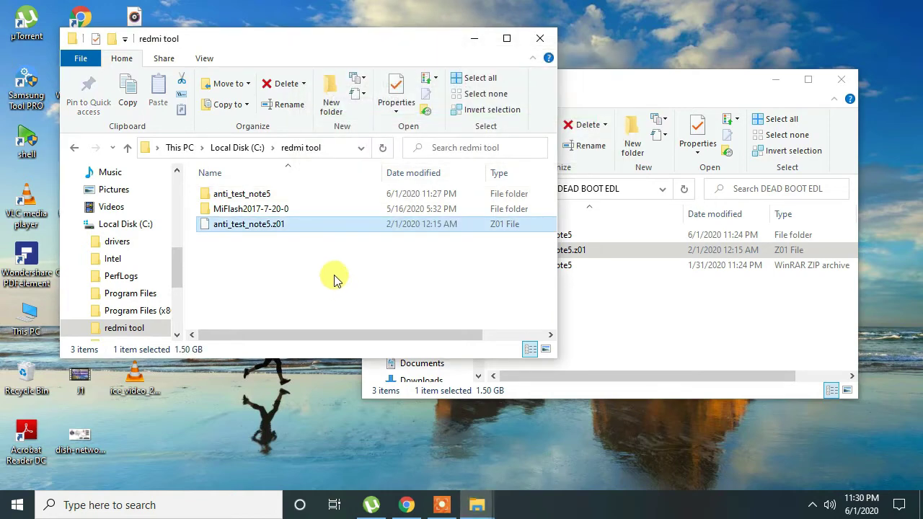
- Launch XiaoMiFlash from the MiFlash2017-7-20-0 folder, closing the DEAD BOOT EDL window and minimizing the remaining folder window
{"action": "double_click", "coordinate": [245, 209]}
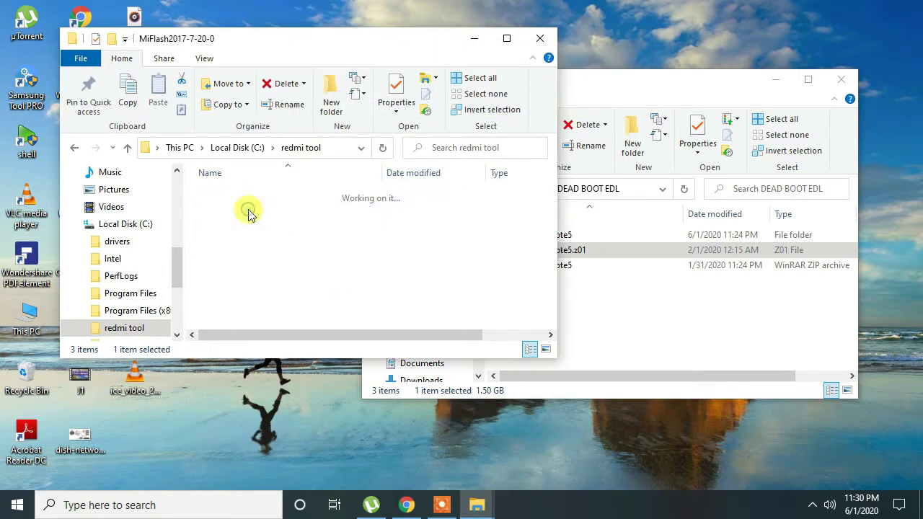
{"action": "left_click", "coordinate": [841, 79]}
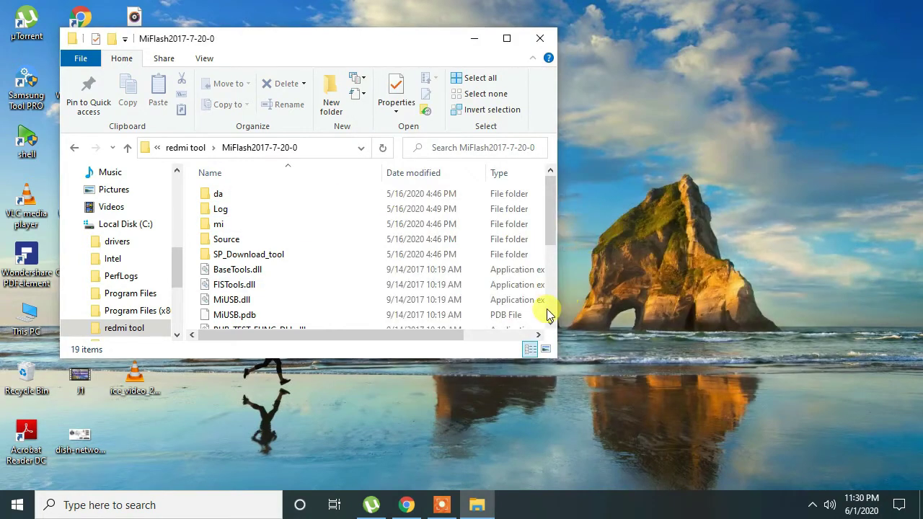
{"action": "scroll", "coordinate": [554, 317], "scroll_direction": "down", "scroll_amount": 4}
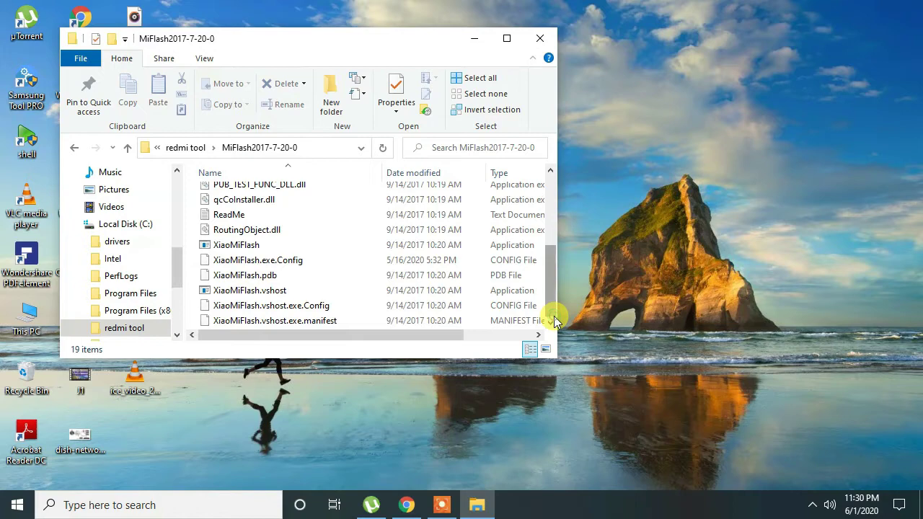
{"action": "double_click", "coordinate": [282, 251]}
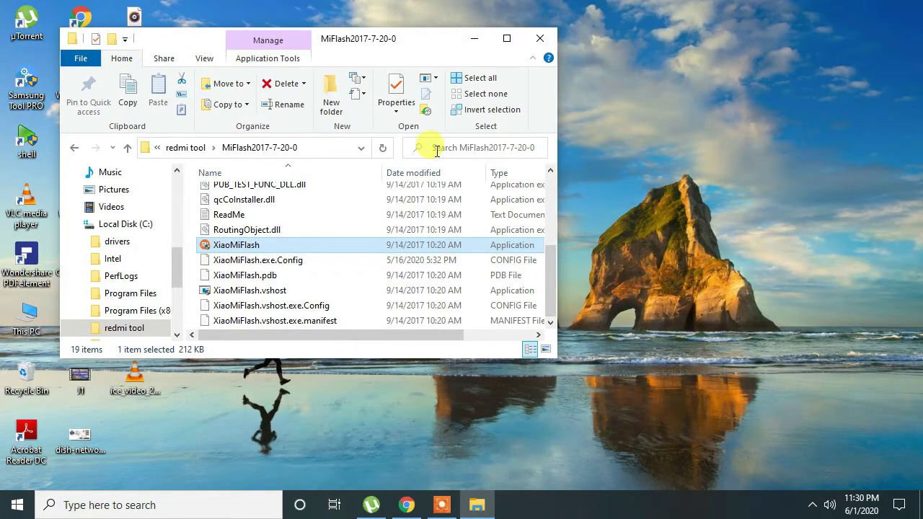
{"action": "left_click", "coordinate": [476, 39]}
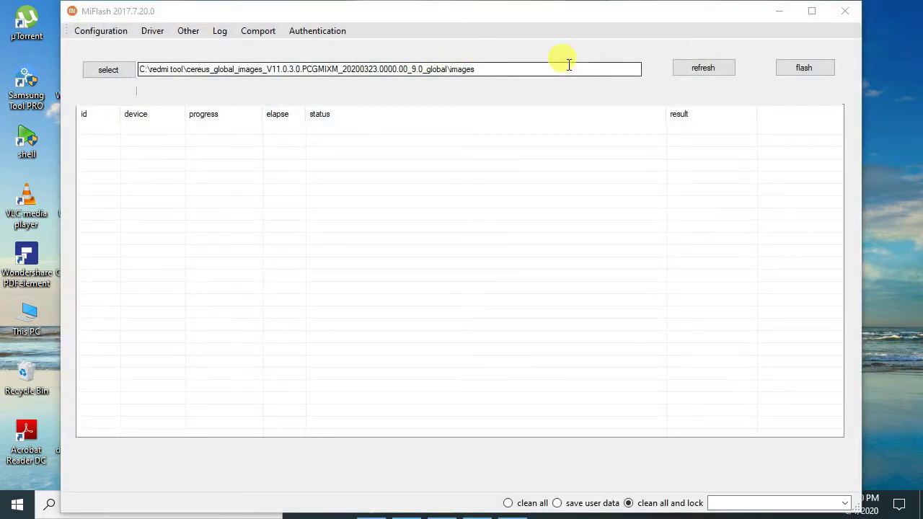
- Clear the old cereus firmware path in MiFlash and refresh the device list
{"action": "left_click_drag", "start_coordinate": [570, 65], "coordinate": [142, 41]}
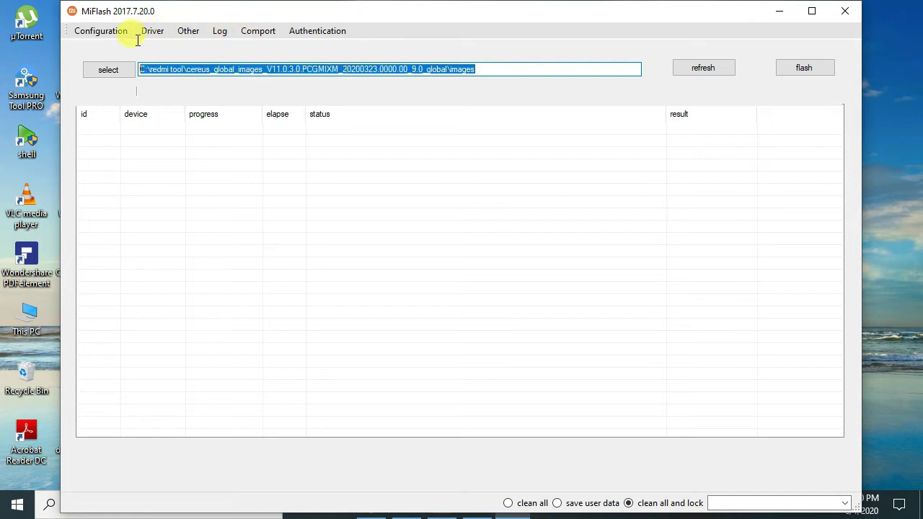
{"action": "right_click", "coordinate": [160, 73]}
{"action": "left_click", "coordinate": [189, 150]}
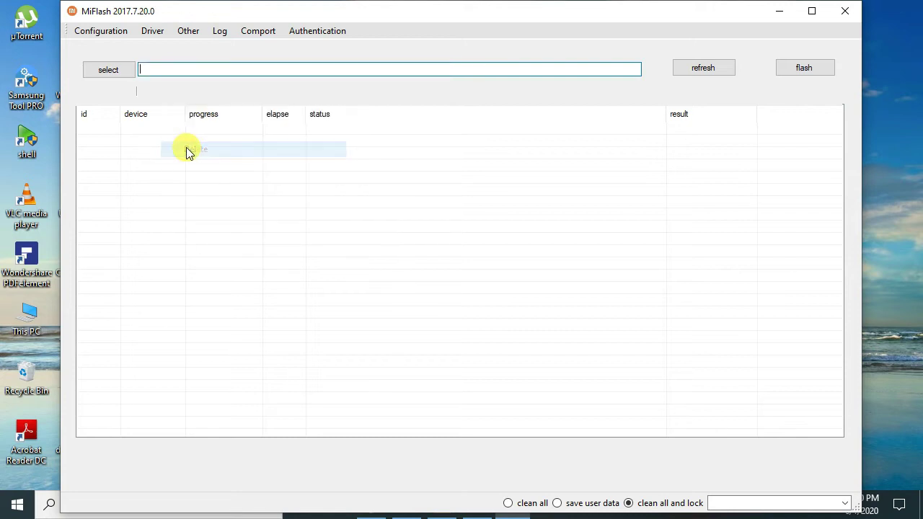
{"action": "left_click", "coordinate": [706, 71]}
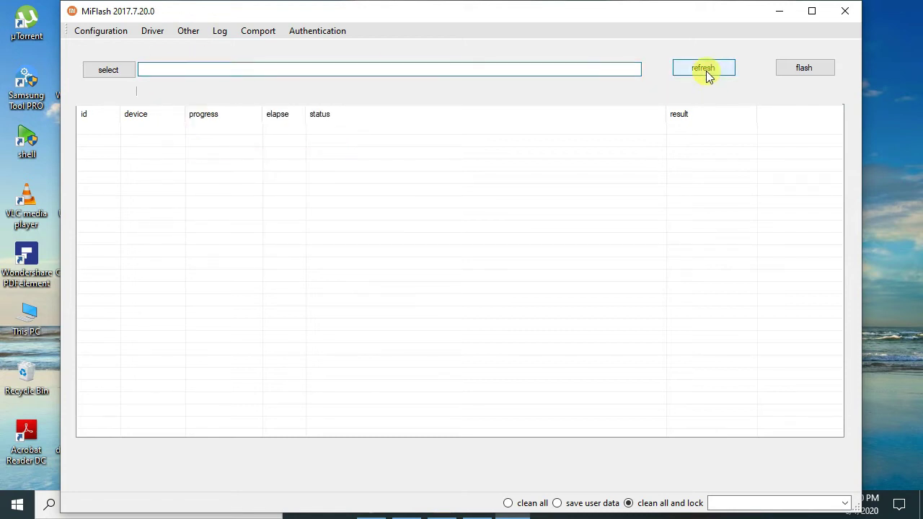
- Set the MiFlash firmware path to the inner anti_test_note5 folder at C:\redmi tool\anti_test_note5\anti_test_note5
{"action": "left_click", "coordinate": [108, 70]}
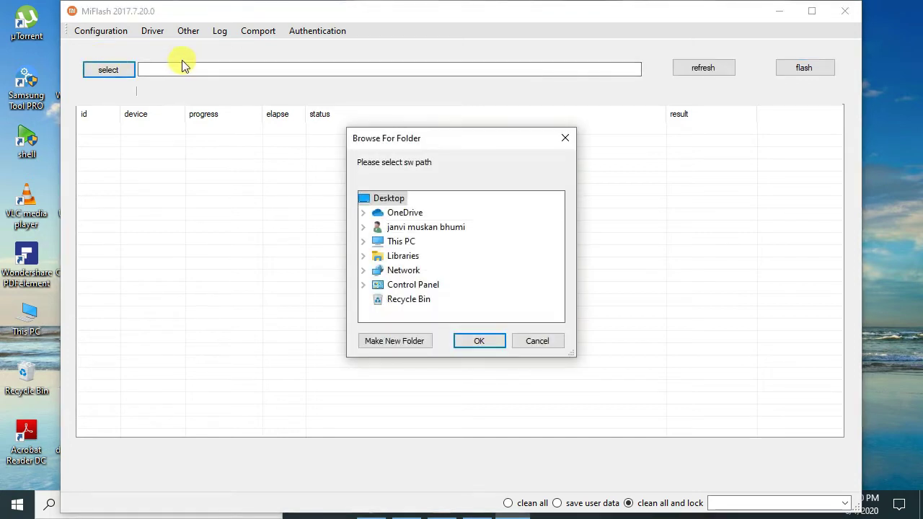
{"action": "left_click", "coordinate": [392, 241]}
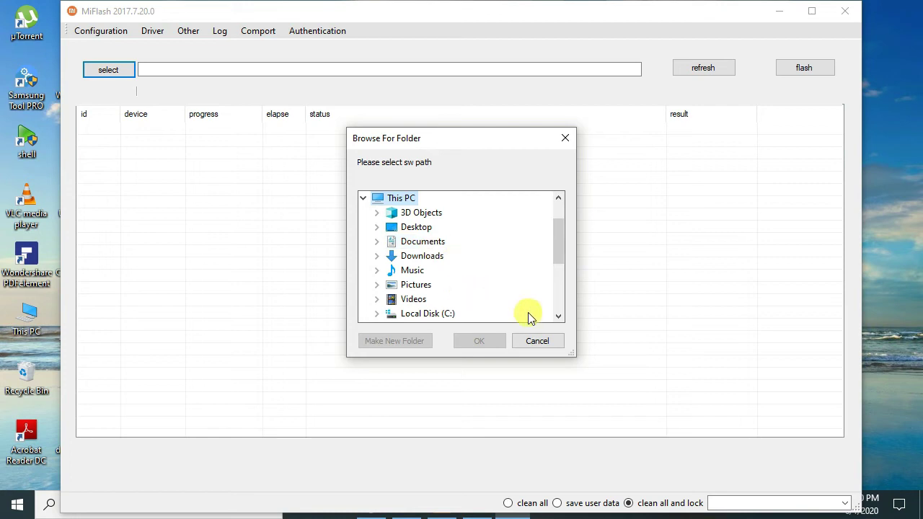
{"action": "left_click", "coordinate": [557, 316]}
{"action": "left_click", "coordinate": [556, 316]}
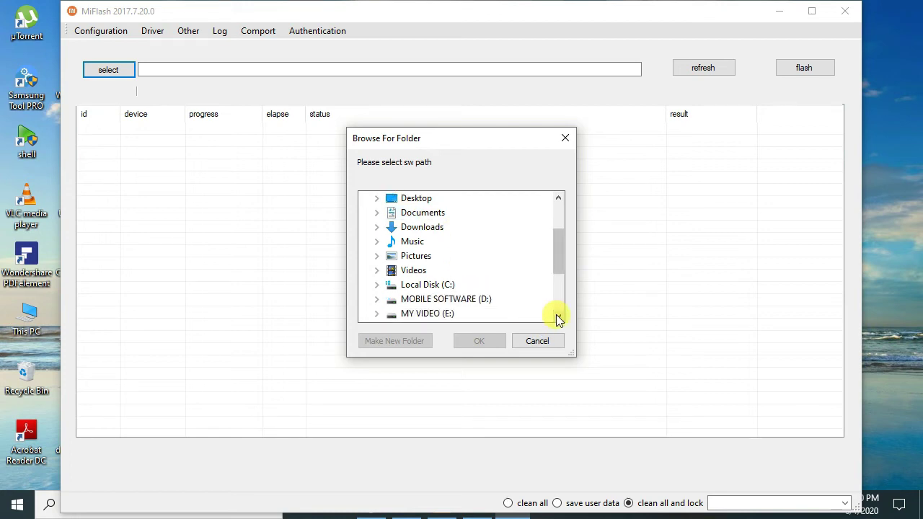
{"action": "double_click", "coordinate": [426, 286]}
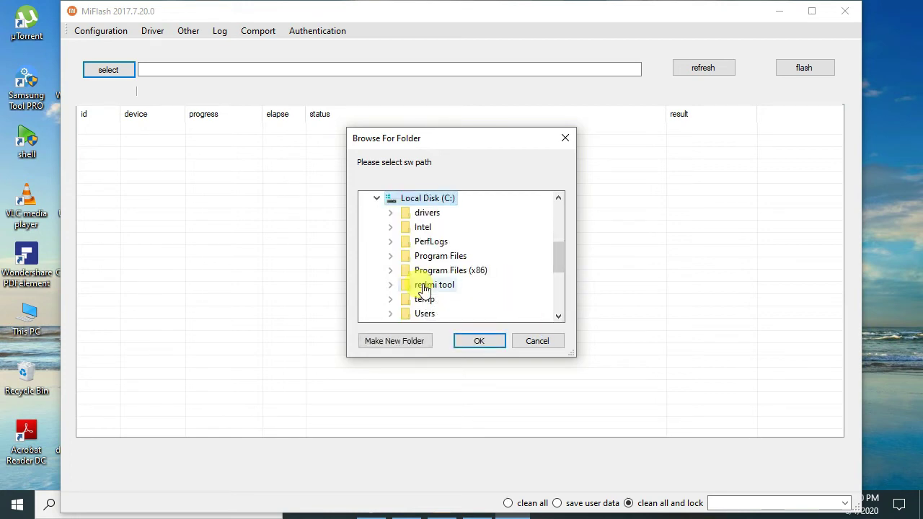
{"action": "double_click", "coordinate": [429, 290]}
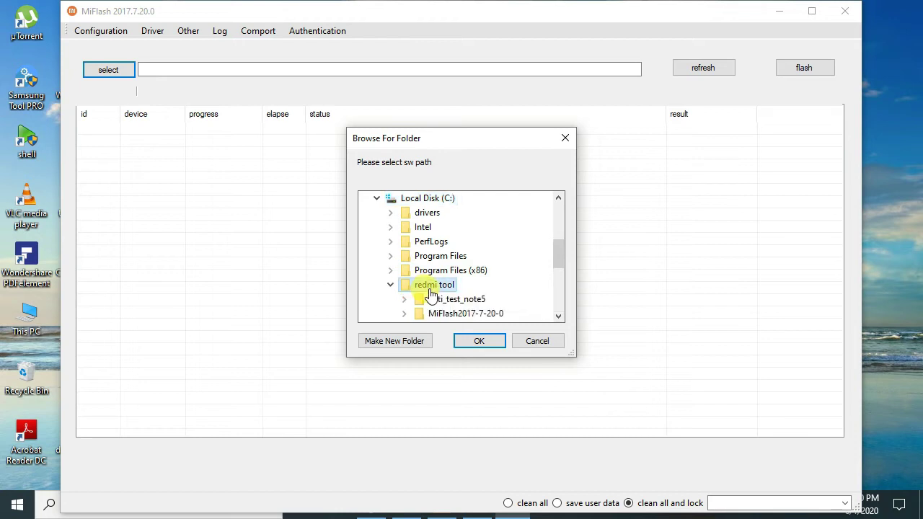
{"action": "double_click", "coordinate": [469, 302]}
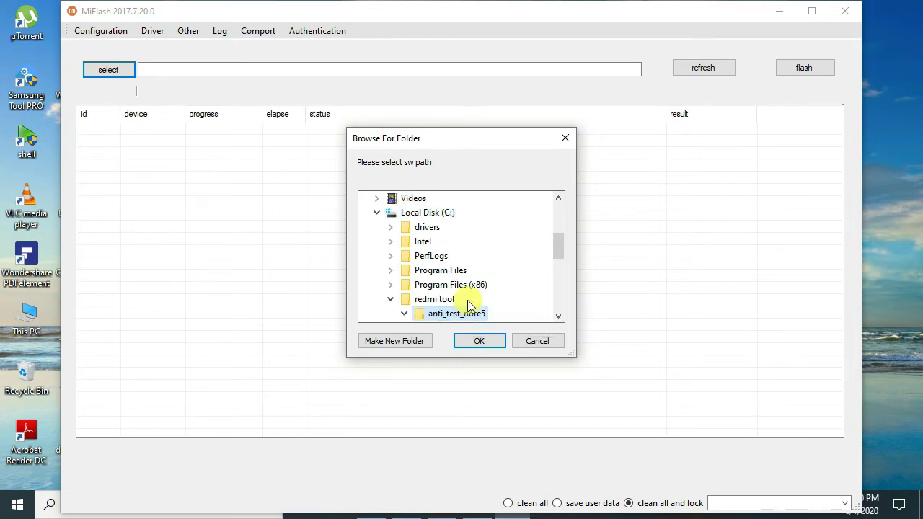
{"action": "left_click", "coordinate": [557, 316]}
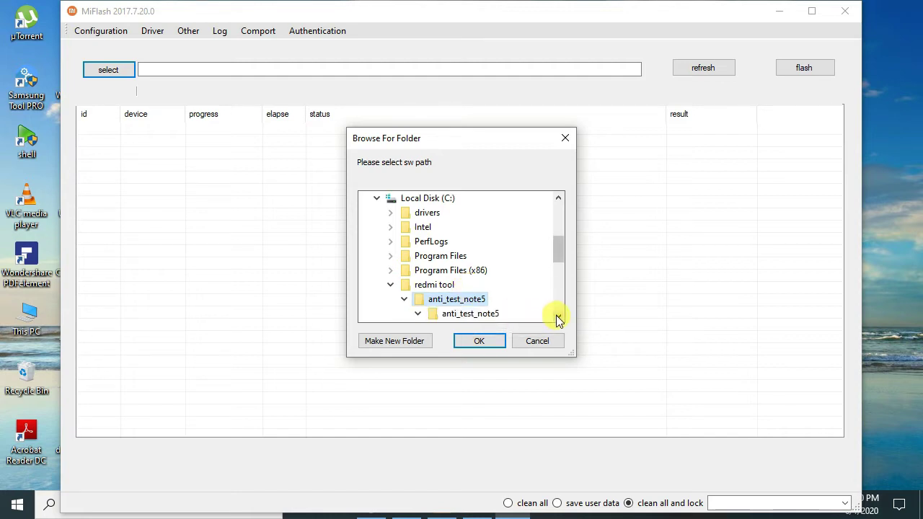
{"action": "left_click", "coordinate": [479, 315]}
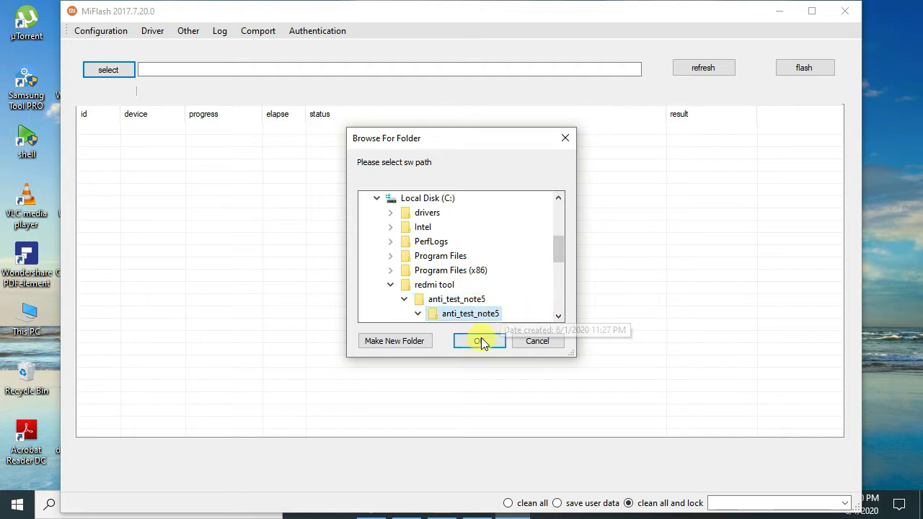
{"action": "left_click", "coordinate": [479, 341]}
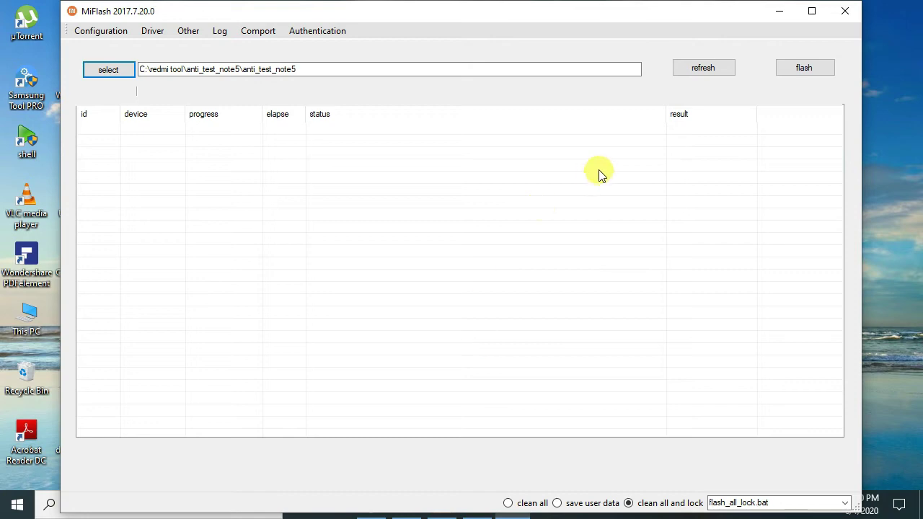
- Move the MiFlash window aside to uncover the desktop and open Device Manager through This PC's Computer Management
{"action": "left_click_drag", "start_coordinate": [678, 11], "coordinate": [745, 4]}
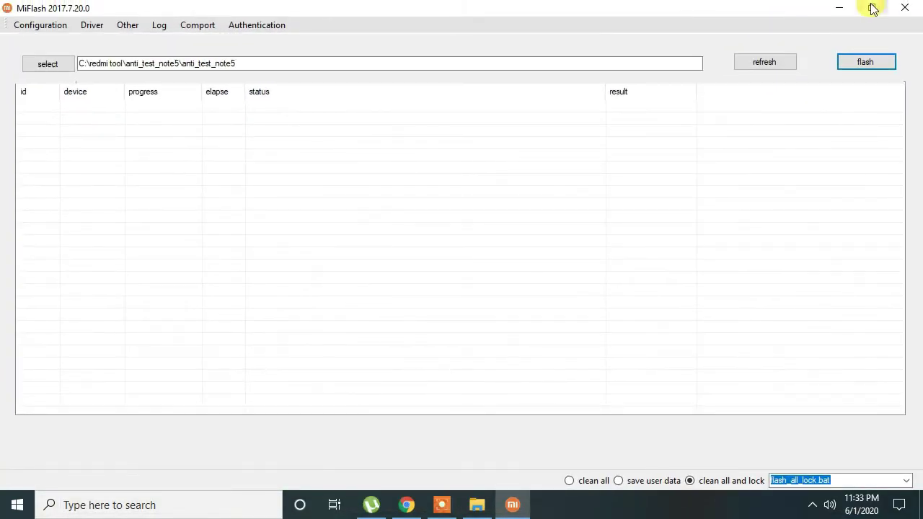
{"action": "left_click", "coordinate": [872, 8]}
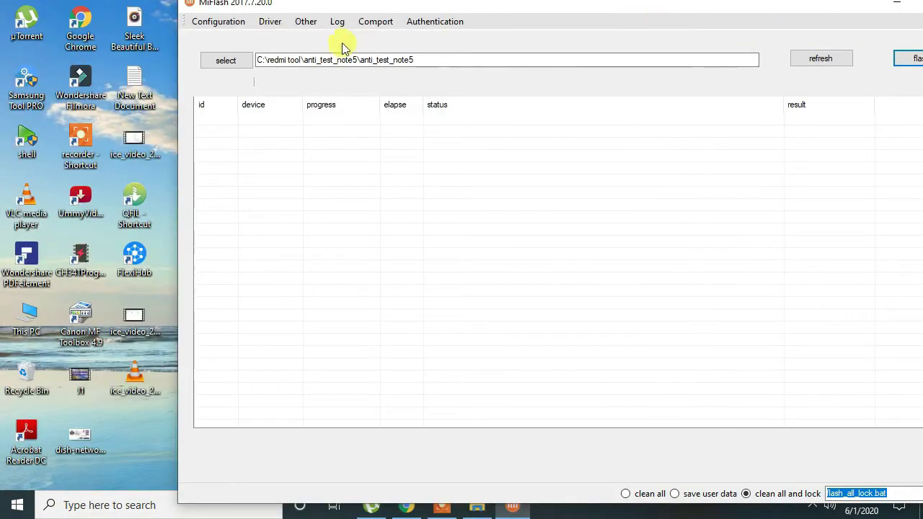
{"action": "right_click", "coordinate": [40, 325]}
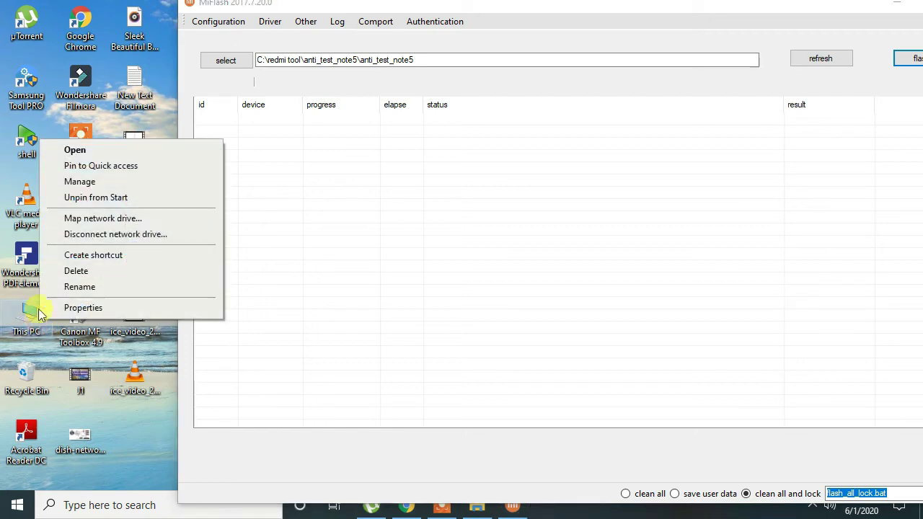
{"action": "left_click", "coordinate": [116, 184]}
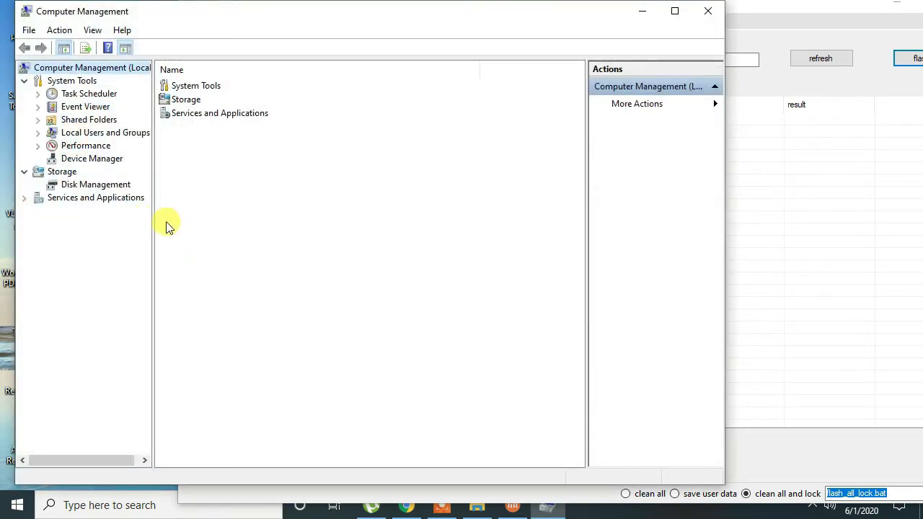
{"action": "left_click", "coordinate": [105, 163]}
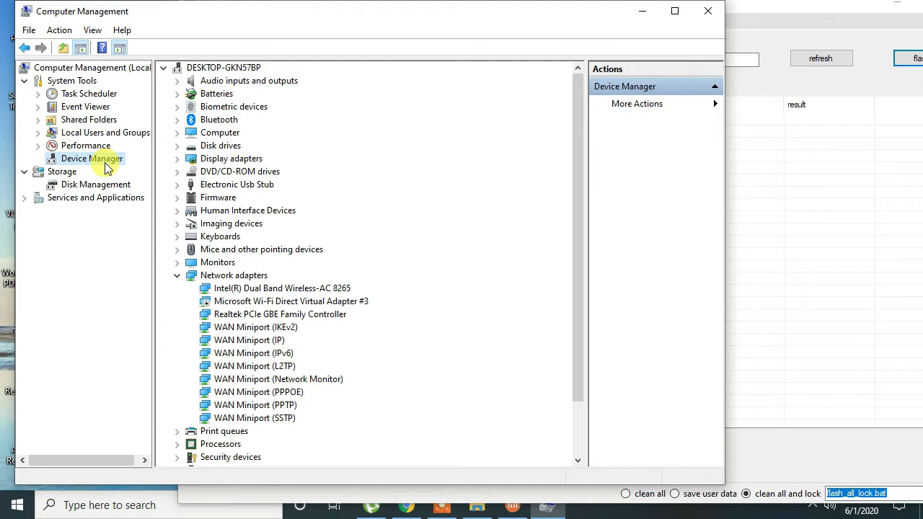
- Collapse the network adapters and check the Ports (COM & LPT) category for the Qualcomm HS-USB QDLoader 9008 device
{"action": "left_click", "coordinate": [175, 278]}
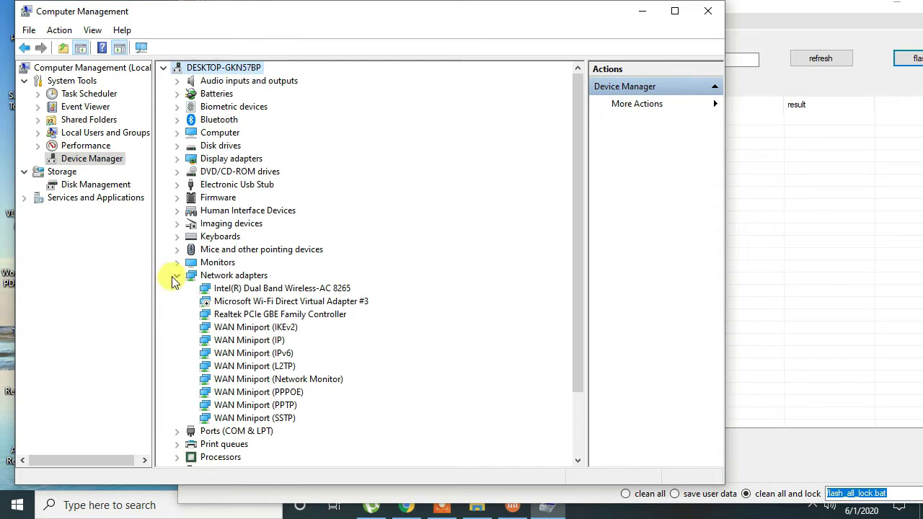
{"action": "left_click", "coordinate": [173, 279]}
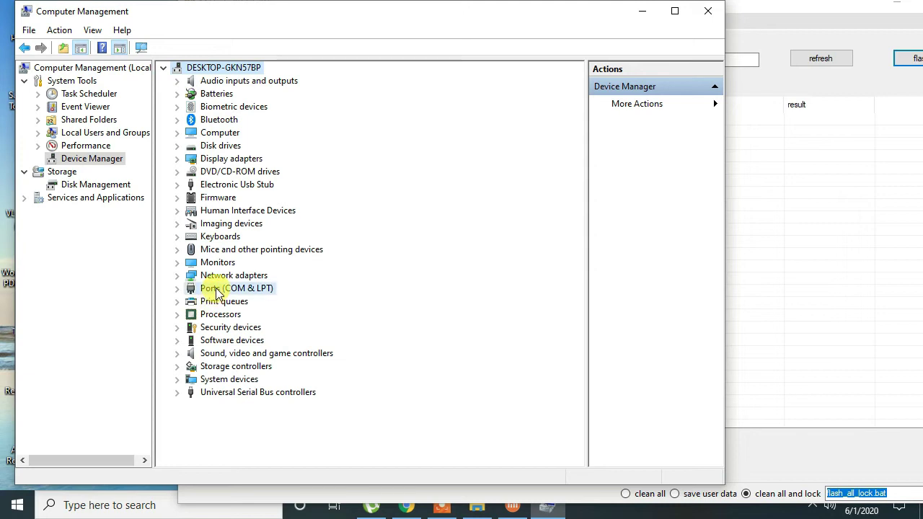
{"action": "double_click", "coordinate": [215, 292]}
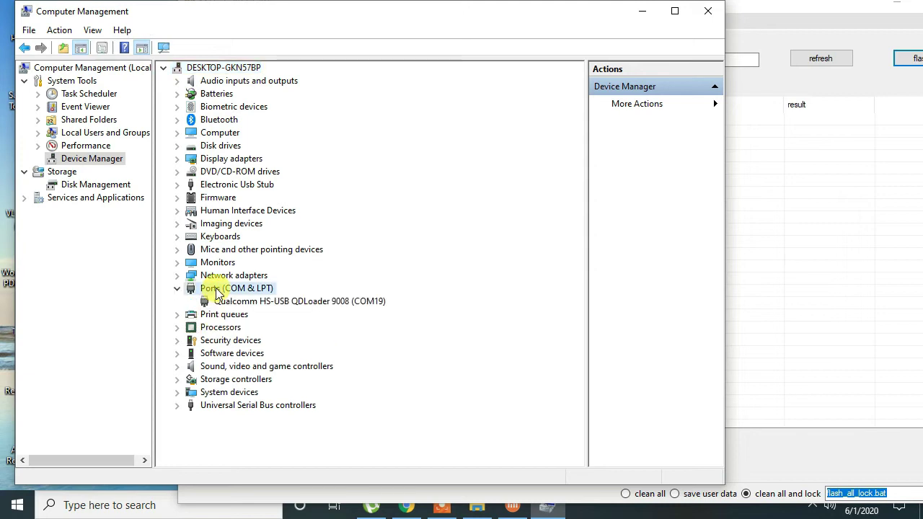
{"action": "left_click", "coordinate": [297, 303]}
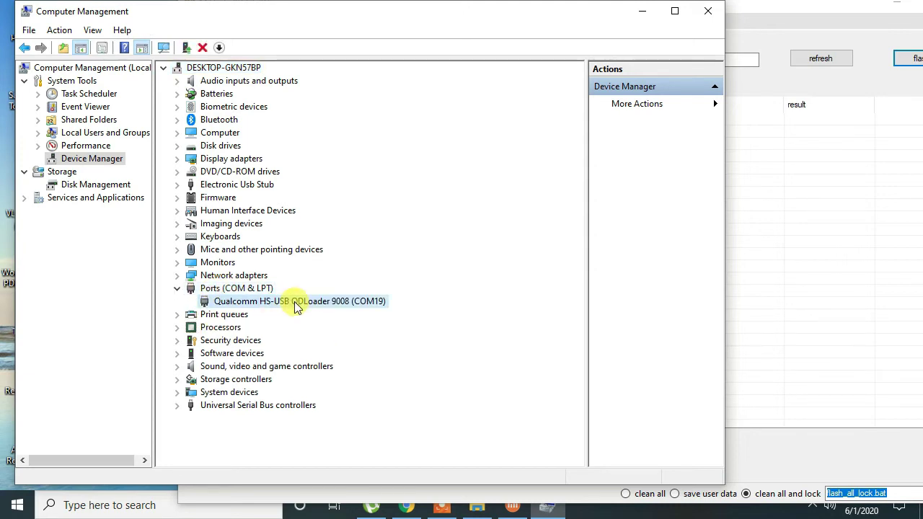
- Return to MiFlash, move its window fully into view, refresh the device list and start flashing the connected phone
{"action": "left_click", "coordinate": [768, 13]}
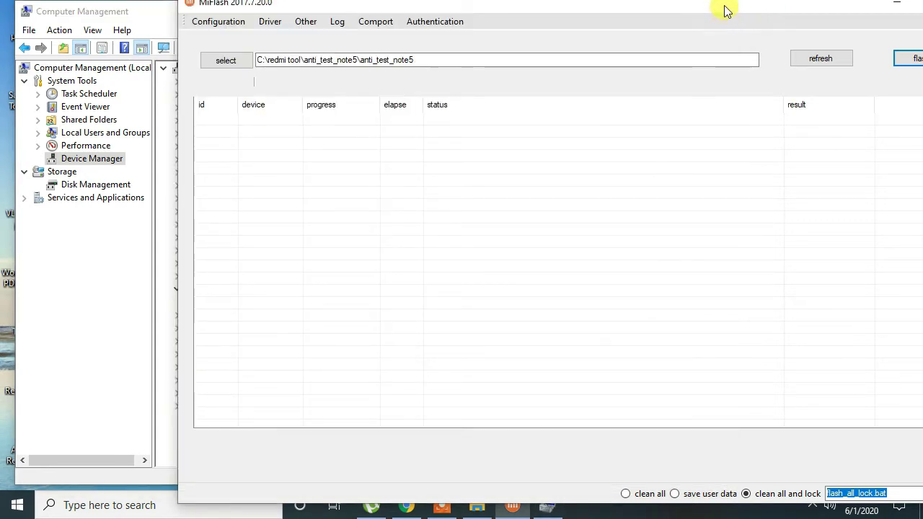
{"action": "left_click_drag", "start_coordinate": [726, 10], "coordinate": [658, 14]}
{"action": "left_click", "coordinate": [748, 67]}
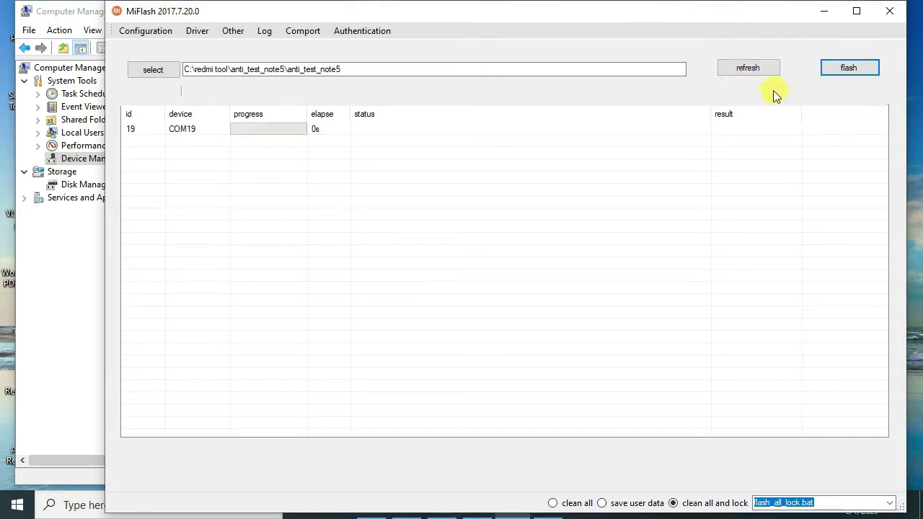
{"action": "left_click", "coordinate": [831, 70]}
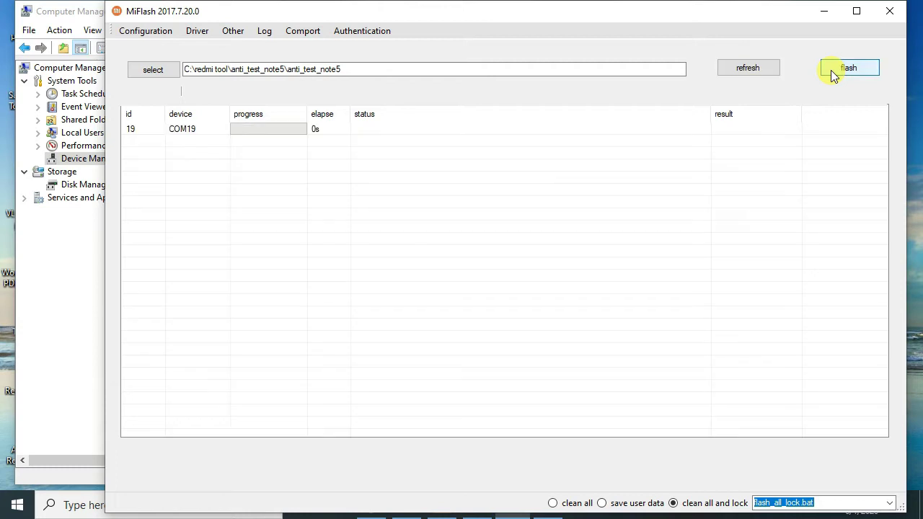